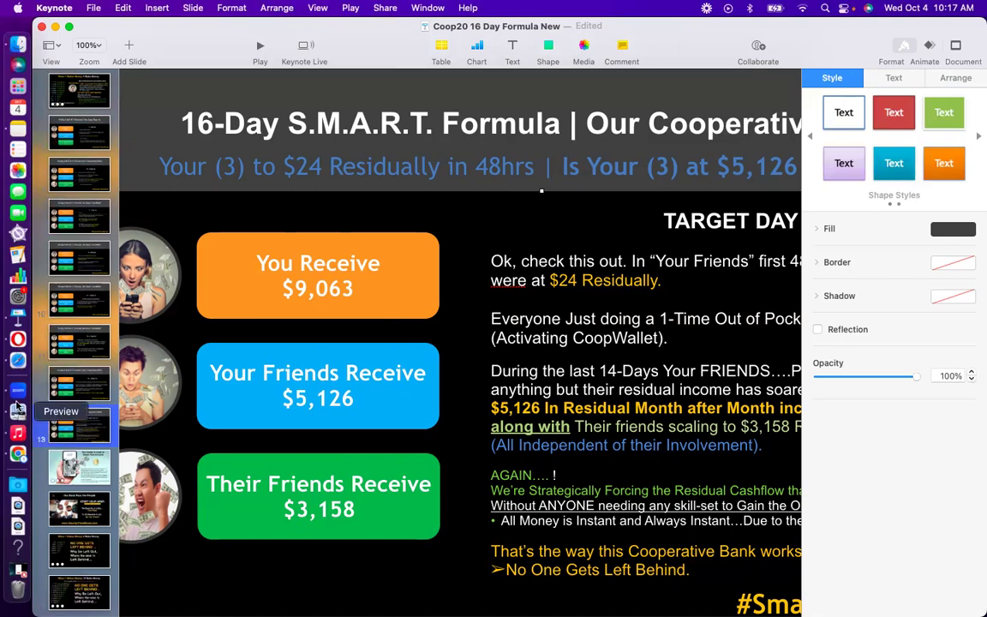
# Step: Switch to Chrome and view the CoopWallet balance information in the Coop20 back office
pyautogui.click(18, 456)
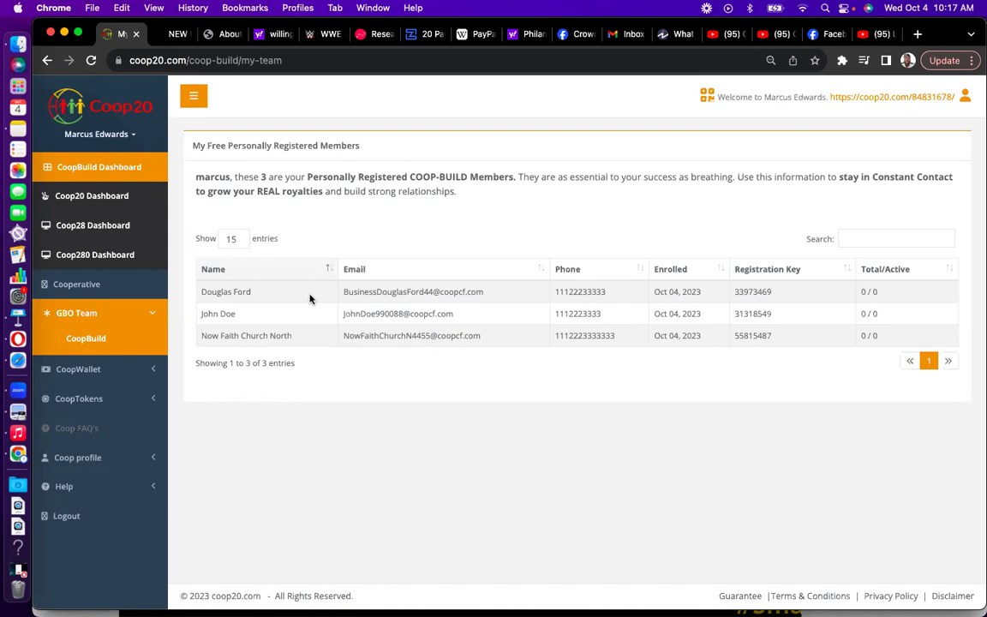
pyautogui.click(81, 371)
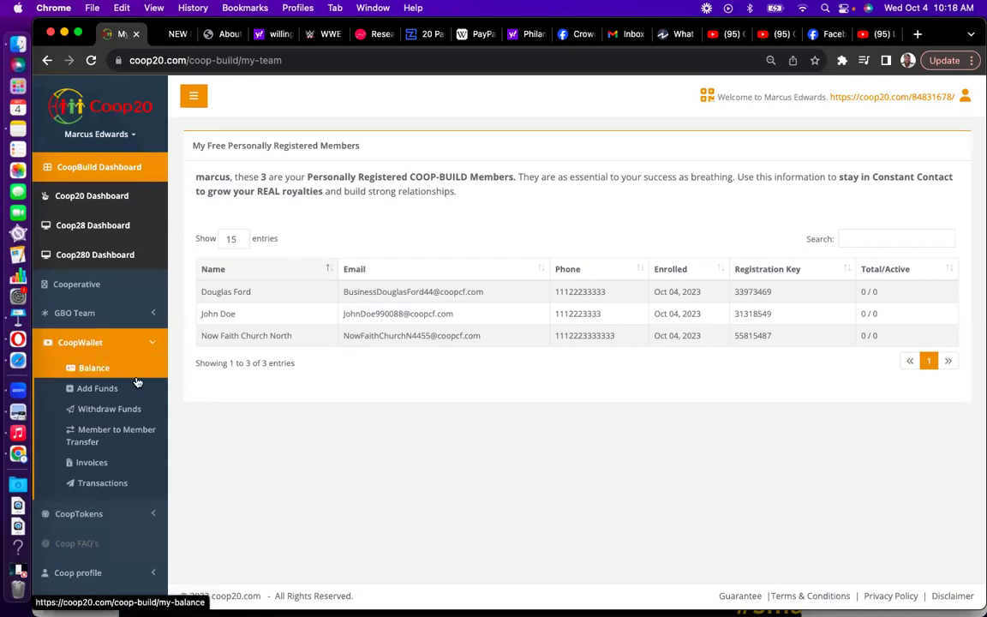
pyautogui.click(101, 369)
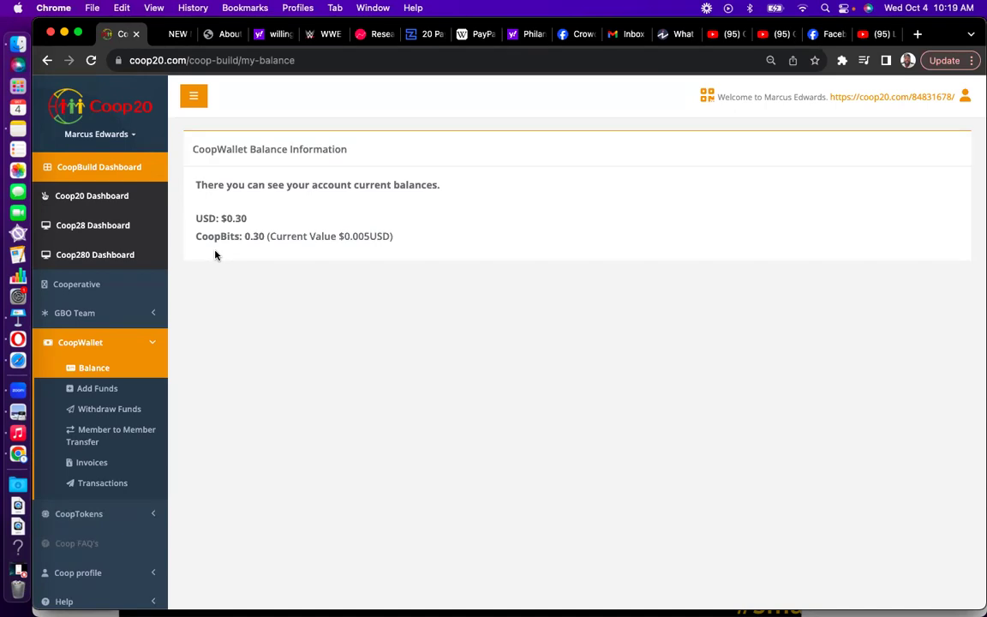
# Step: Open the CoopWallet fund withdrawal and proceed to account verification to view the Google Authenticator setup
pyautogui.click(120, 415)
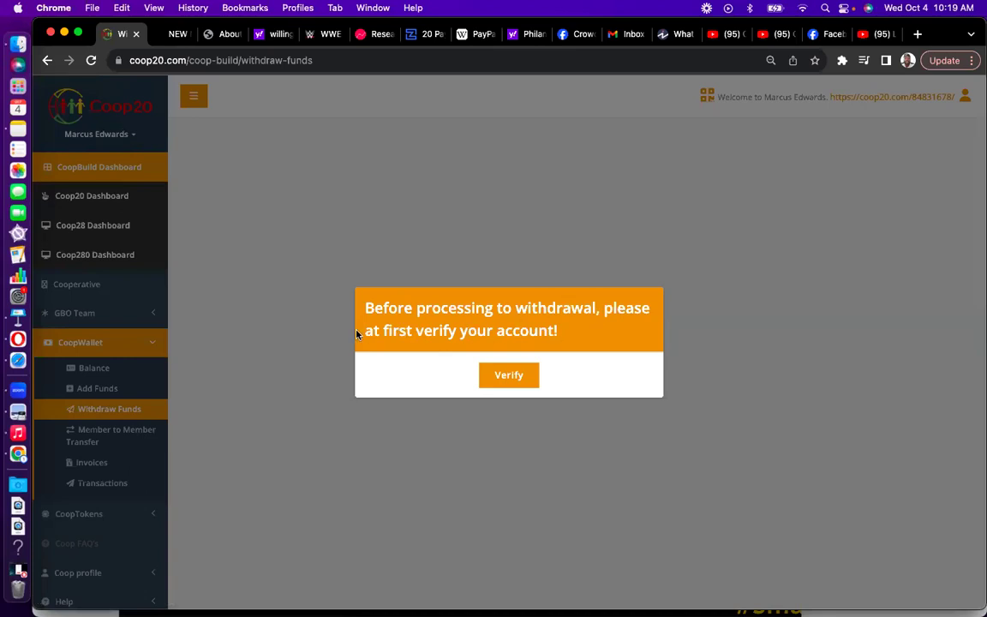
pyautogui.click(510, 377)
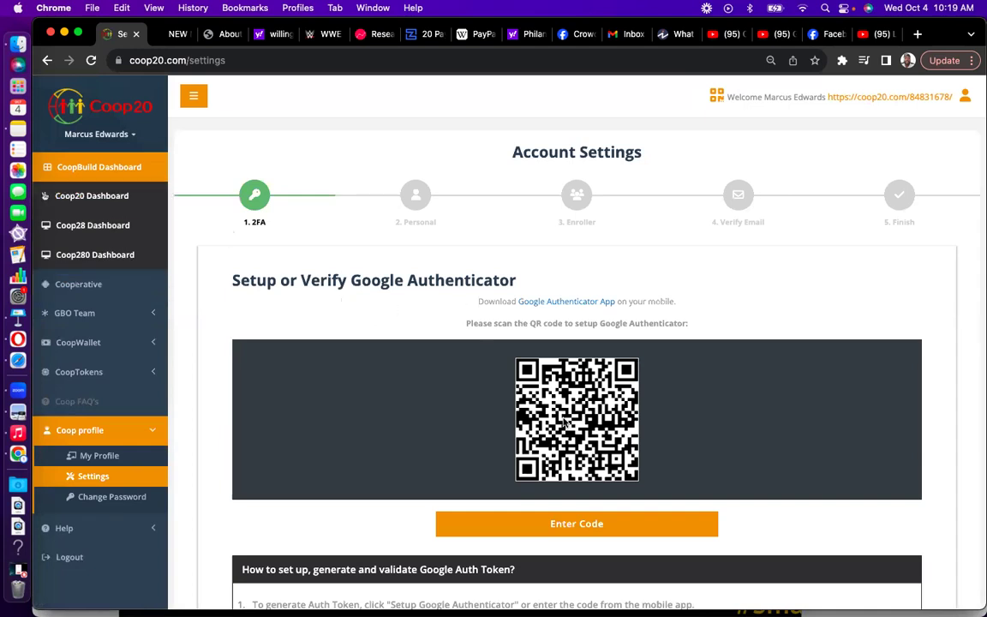
pyautogui.scroll(-2, 563, 423)
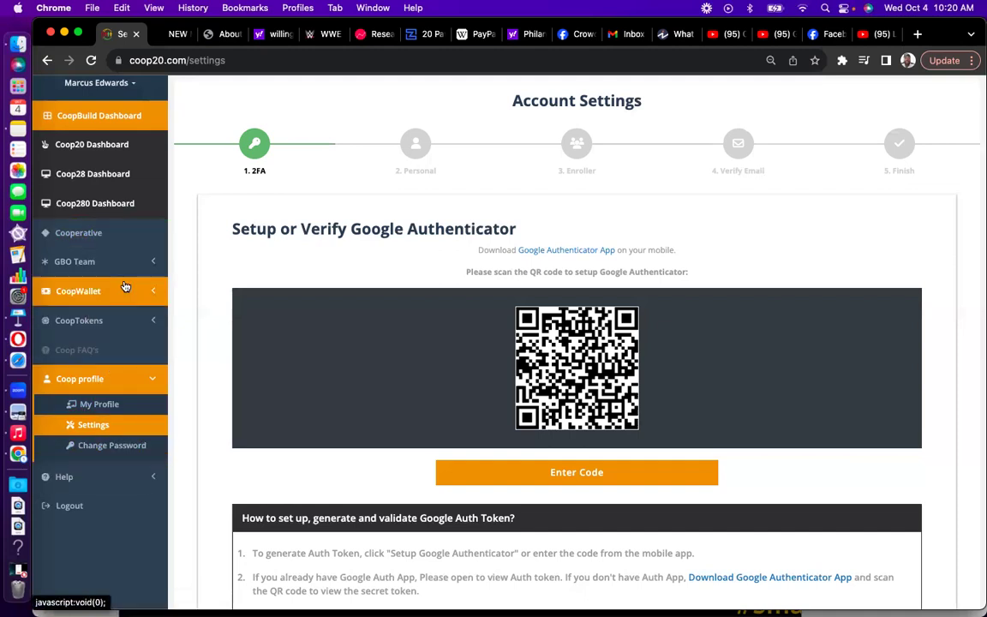
# Step: View the CoopWallet invoices and the digital wallet transactions
pyautogui.click(111, 329)
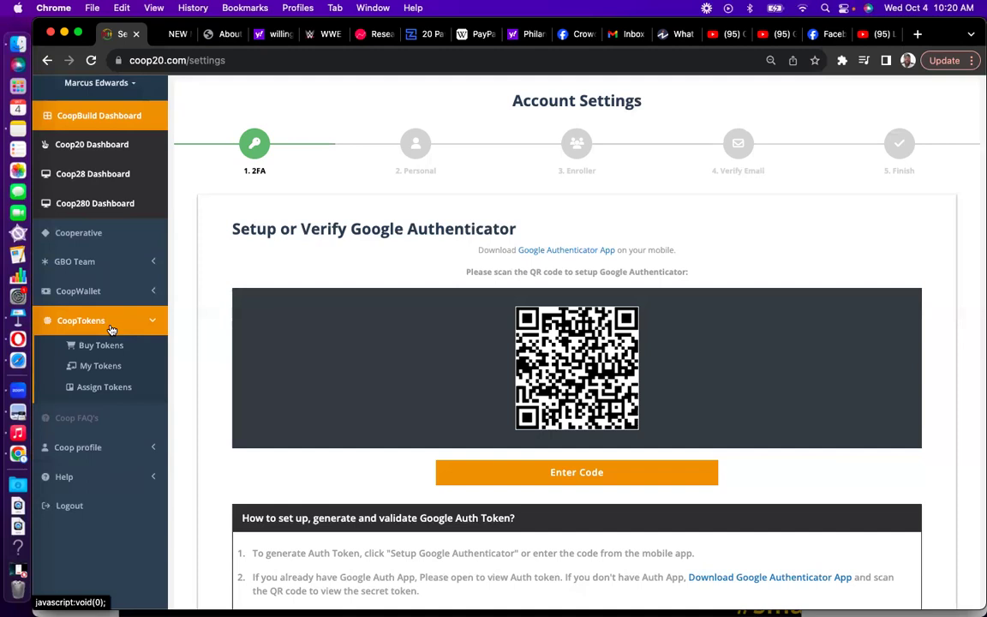
pyautogui.click(92, 299)
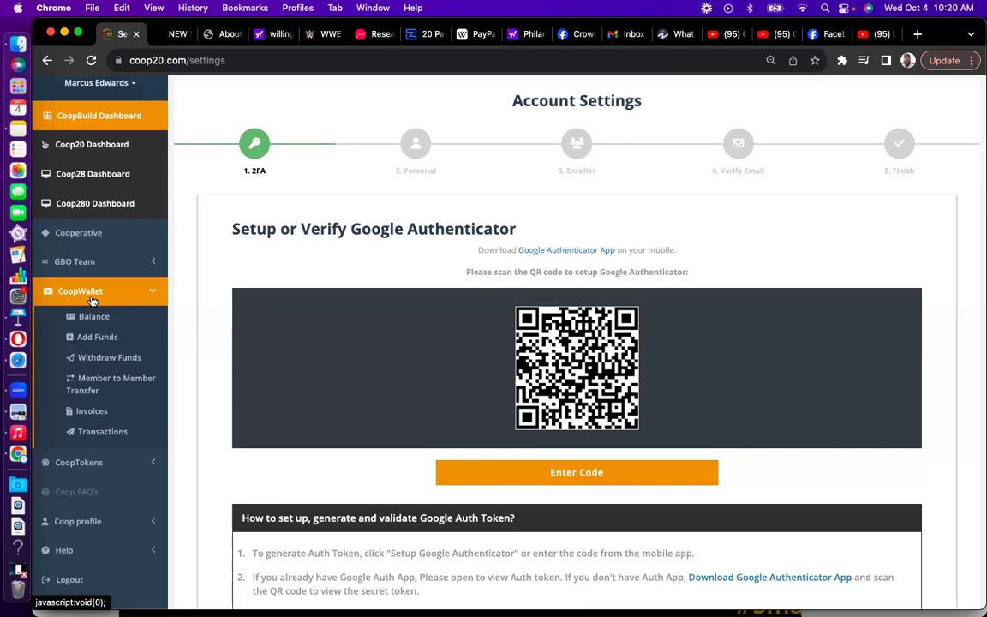
pyautogui.click(92, 412)
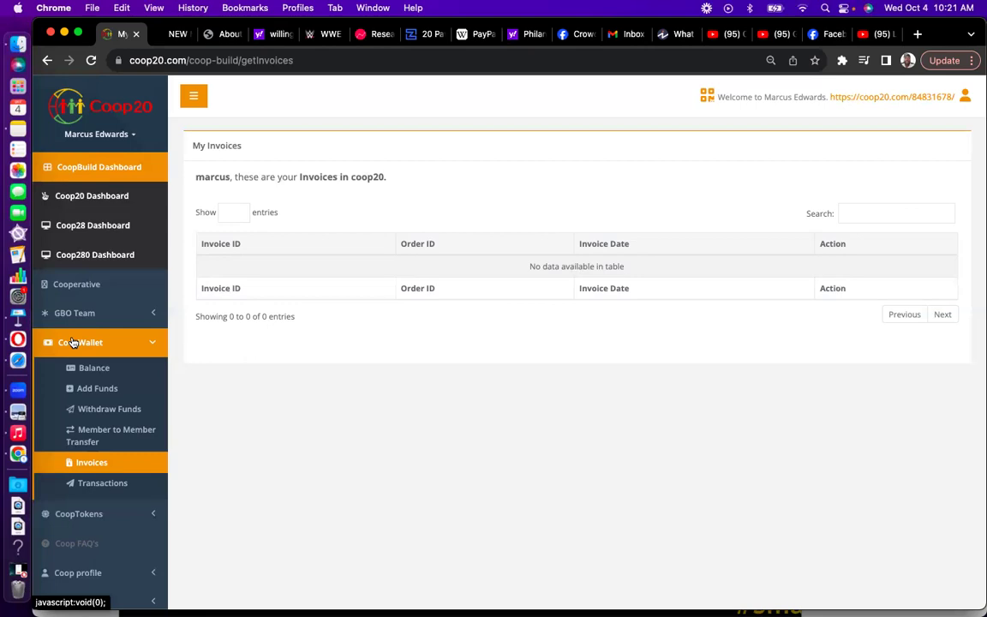
pyautogui.click(92, 487)
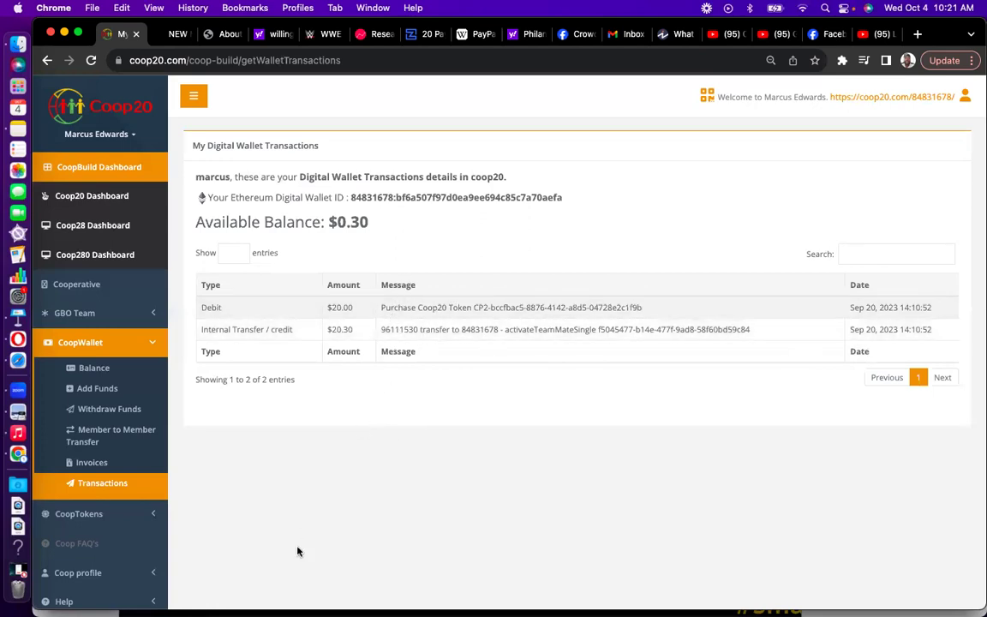
# Step: Review the account's Coop20 tokens in the Assigned Tokens and All Tokens views, and open the Assign Token form
pyautogui.click(116, 517)
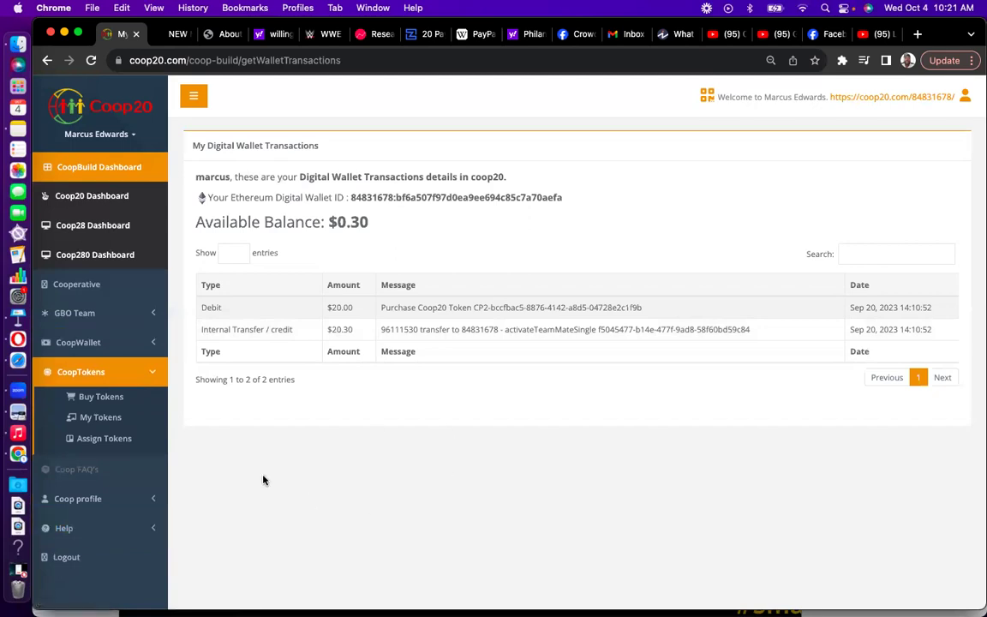
pyautogui.click(100, 419)
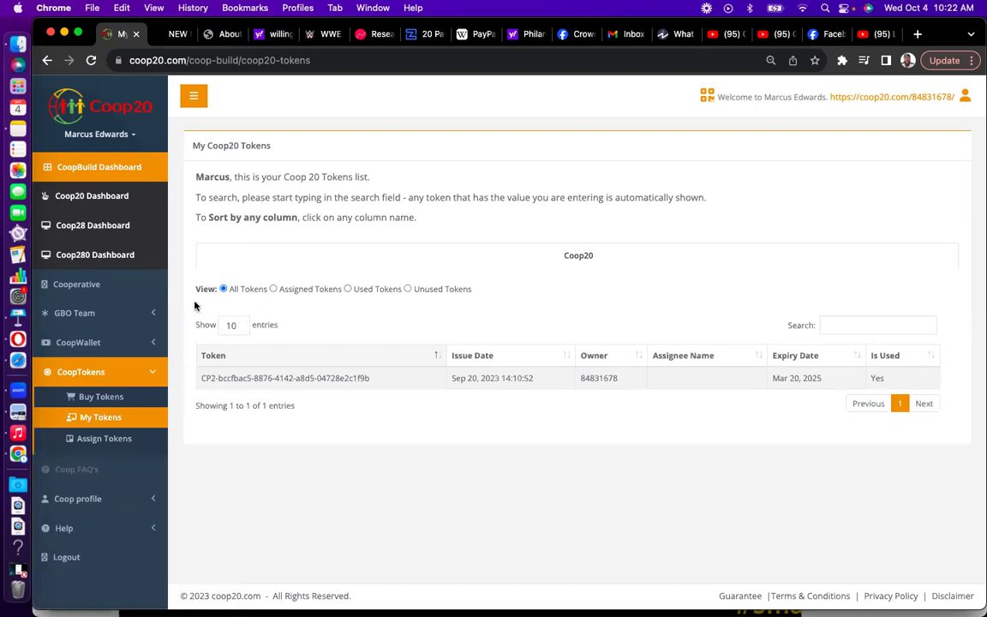
pyautogui.click(274, 289)
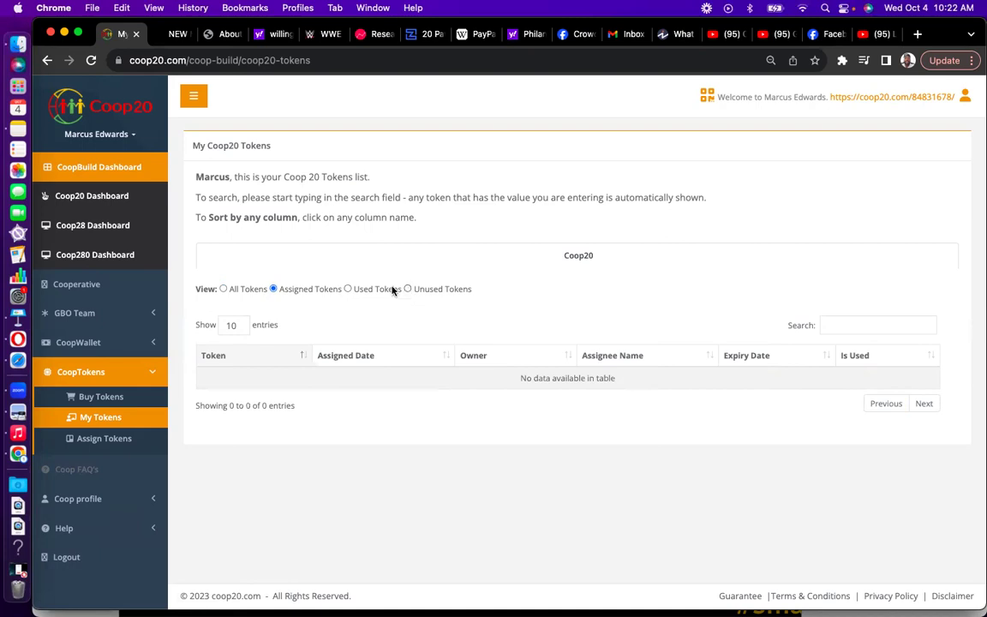
pyautogui.click(223, 290)
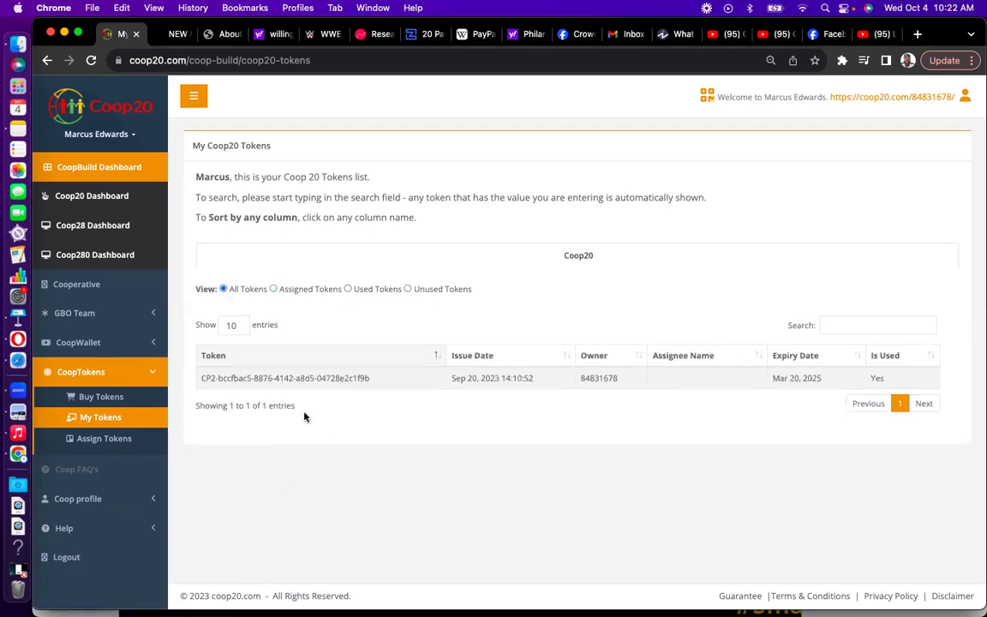
pyautogui.click(104, 440)
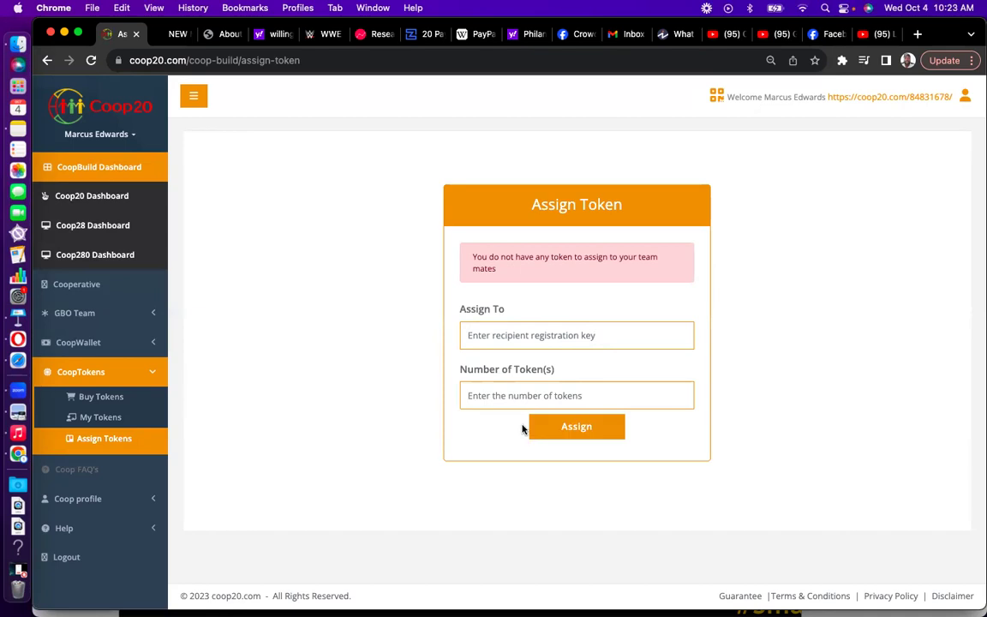
# Step: Open the Coop20 profile and review its personal information, Auto Renew Coop20 Subscription and Auto Upgrade to CoopBusiness-28 settings
pyautogui.click(109, 506)
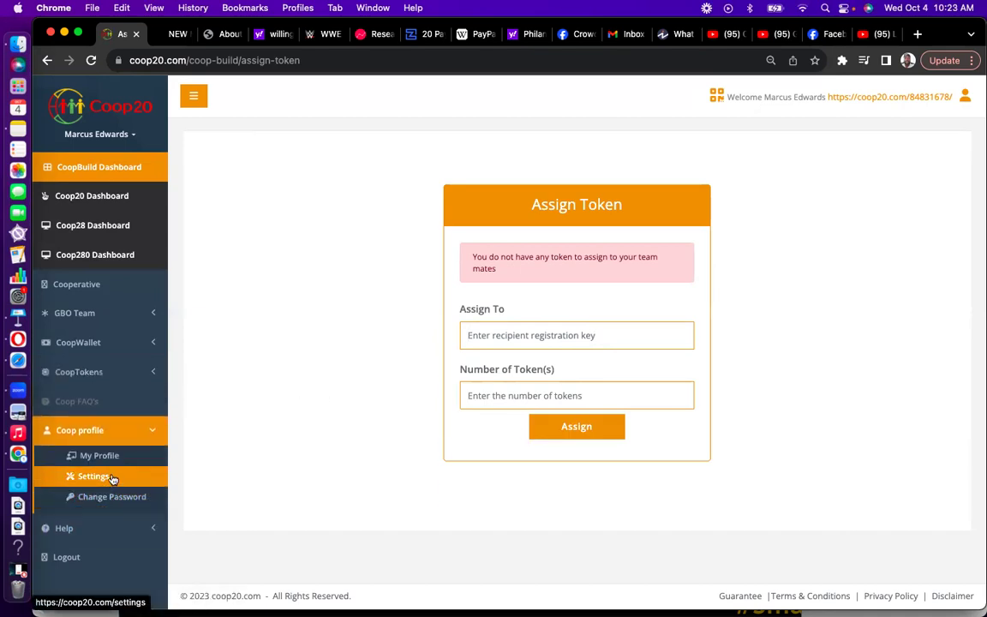
pyautogui.click(101, 455)
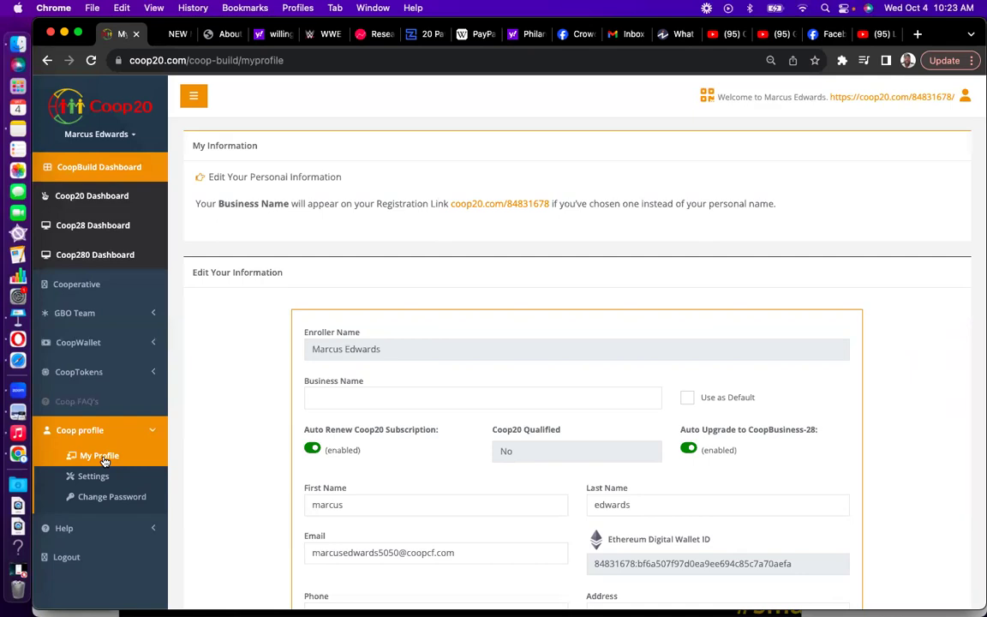
pyautogui.scroll(-2, 413, 526)
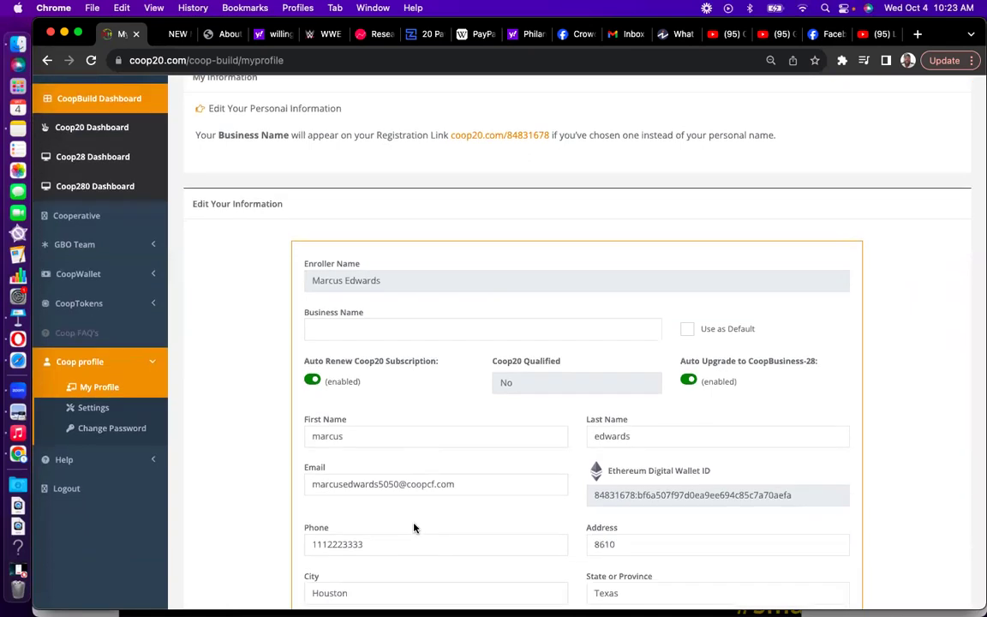
pyautogui.scroll(-1, 414, 527)
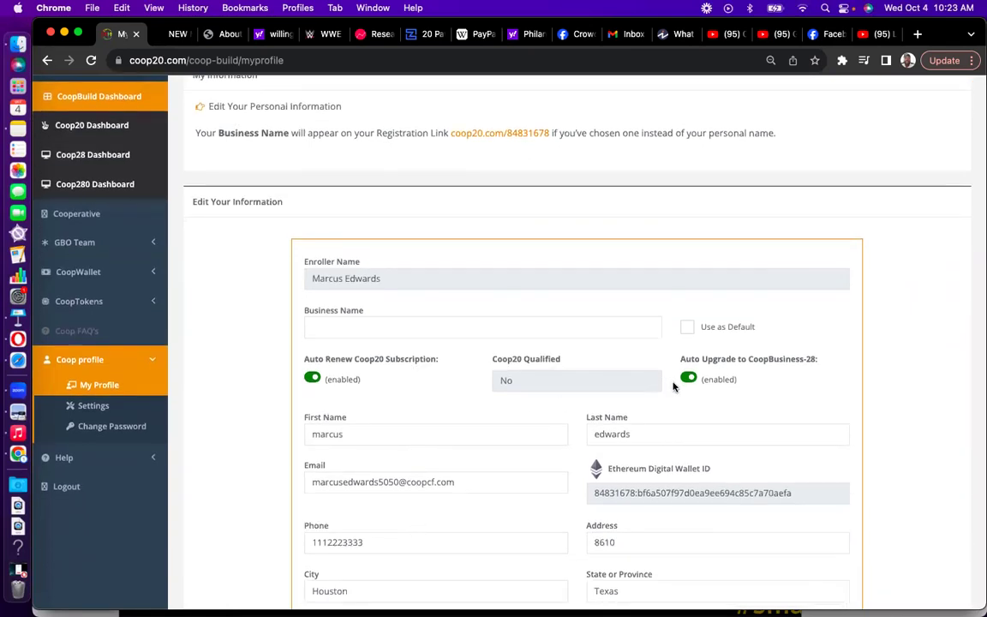
pyautogui.scroll(-3, 668, 429)
pyautogui.scroll(3, 667, 447)
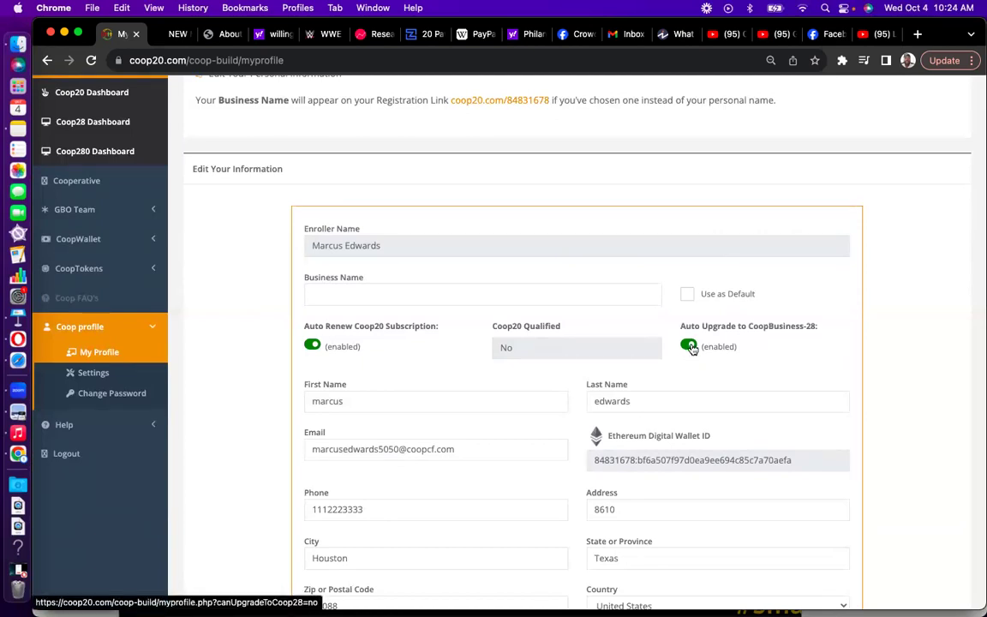
pyautogui.scroll(3, 343, 223)
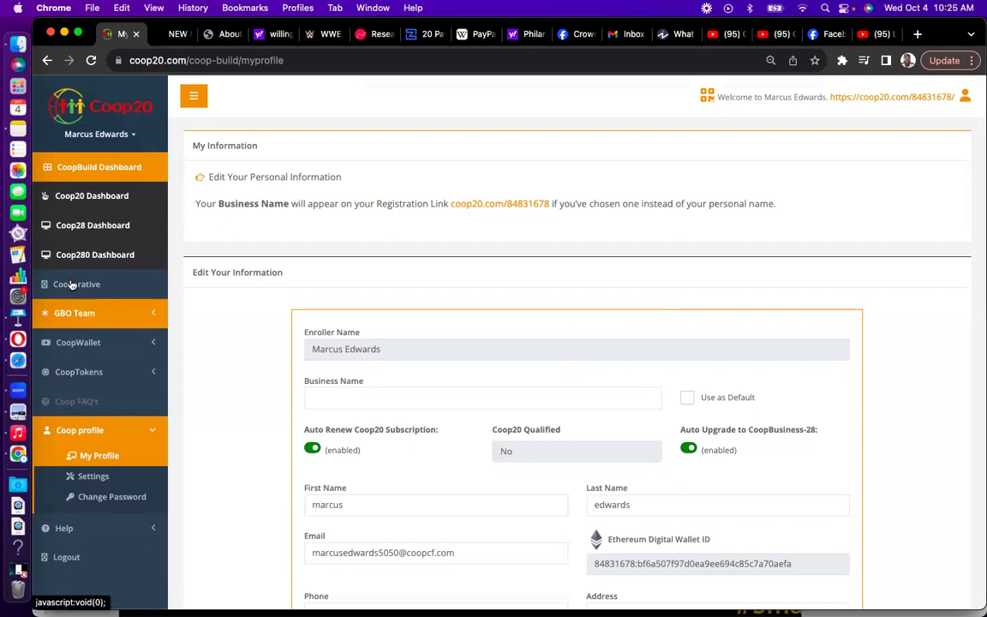
# Step: Go to the Coop28 dashboard on CoopBusiness, dismiss the token purchase offer and view the potential royalties
pyautogui.click(94, 228)
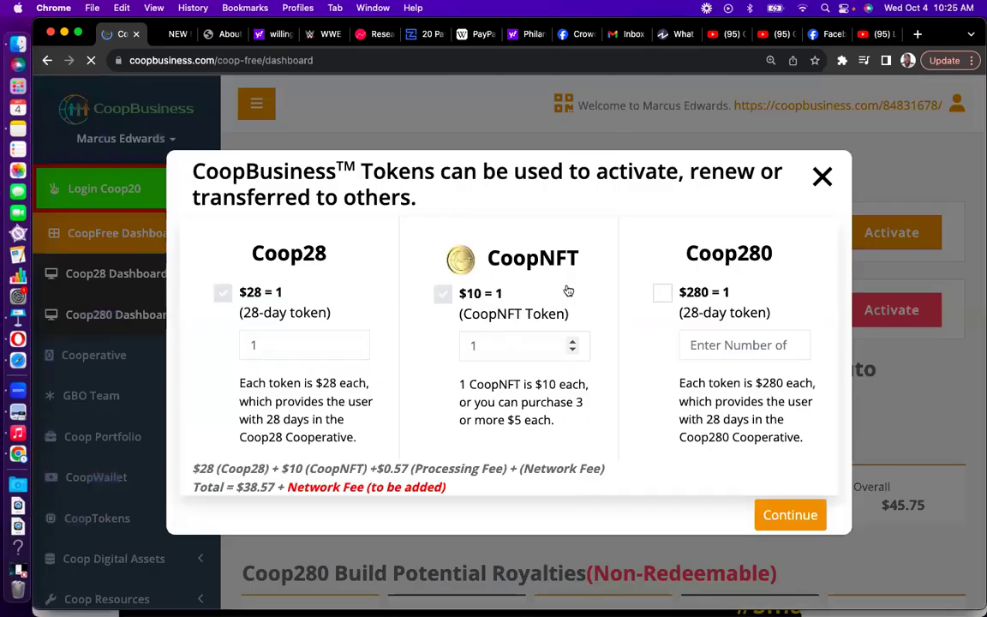
pyautogui.click(822, 177)
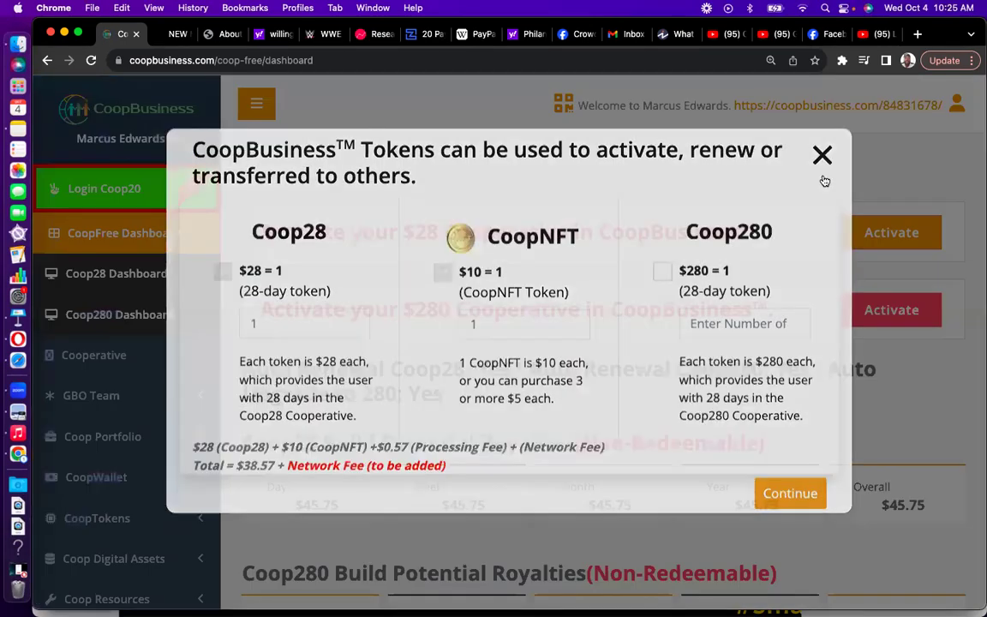
pyautogui.scroll(-5, 409, 324)
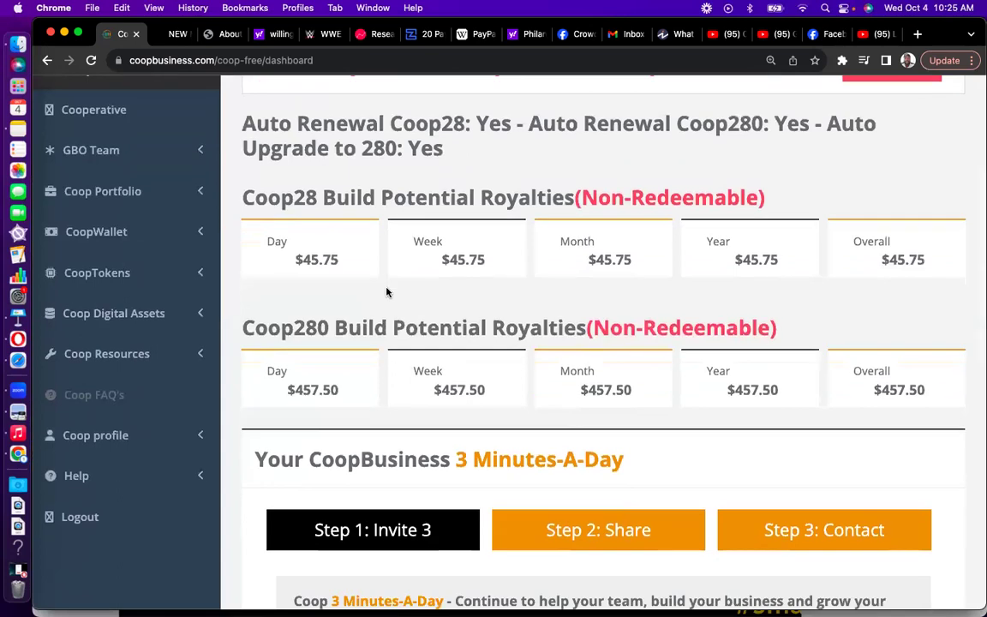
# Step: Open the CoopBusiness profile and review the auto upgrade and auto renew settings for Coop20, Coop28 and Coop280
pyautogui.click(98, 374)
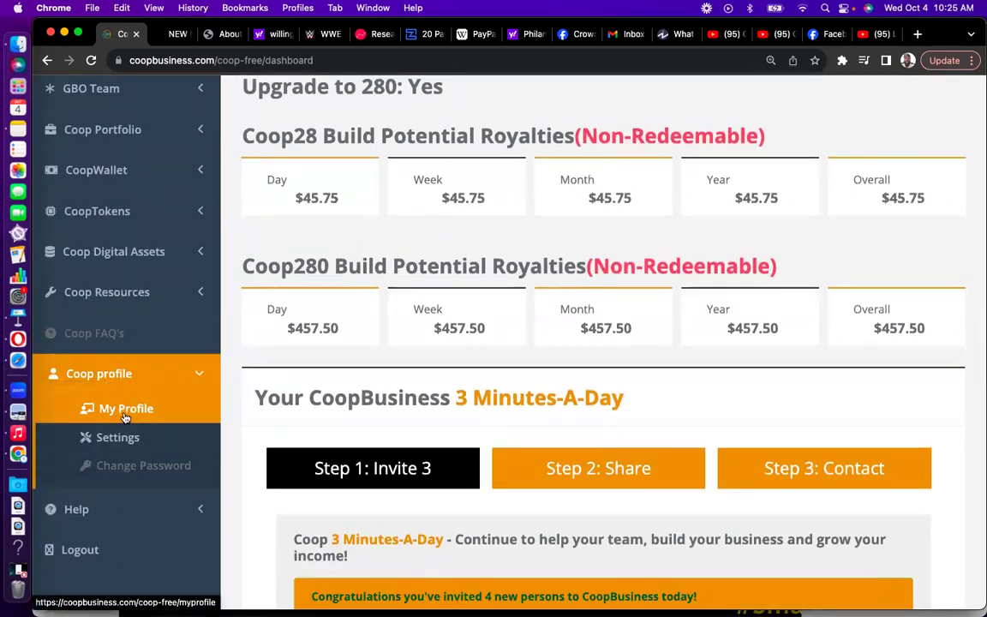
pyautogui.click(125, 410)
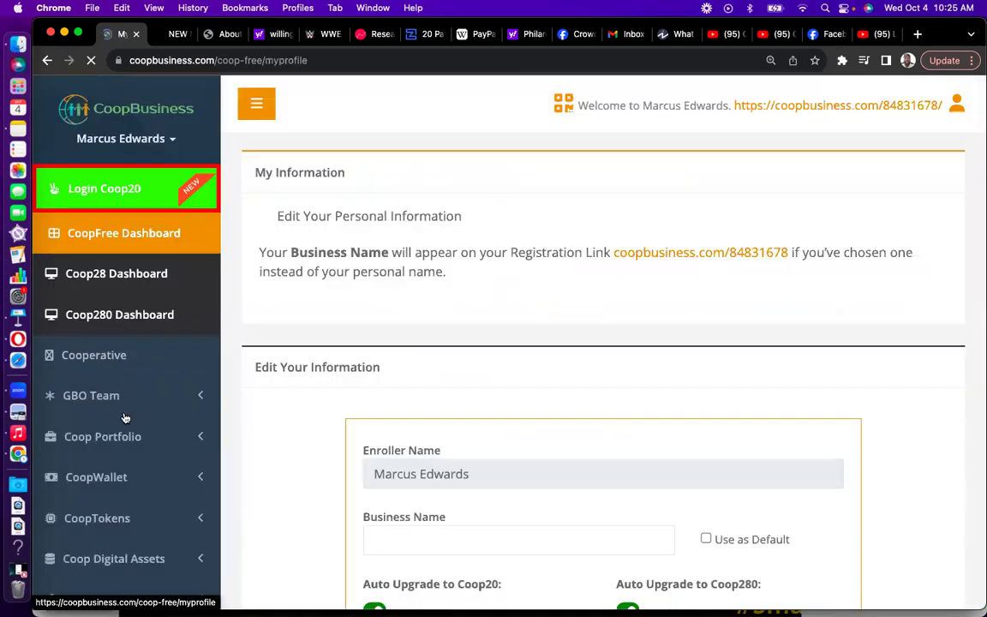
pyautogui.scroll(-5, 466, 444)
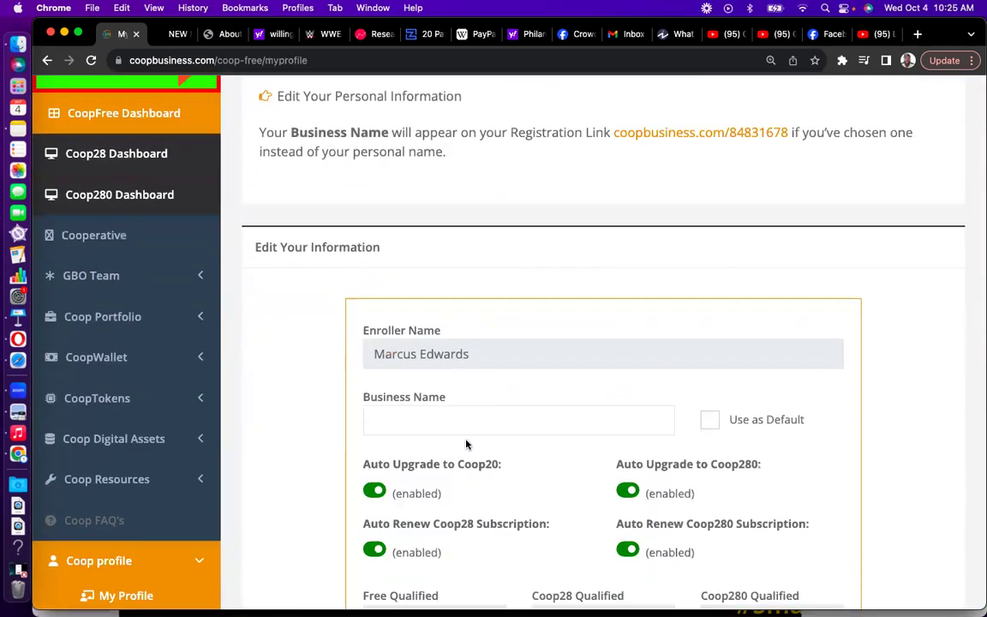
pyautogui.scroll(-1, 467, 439)
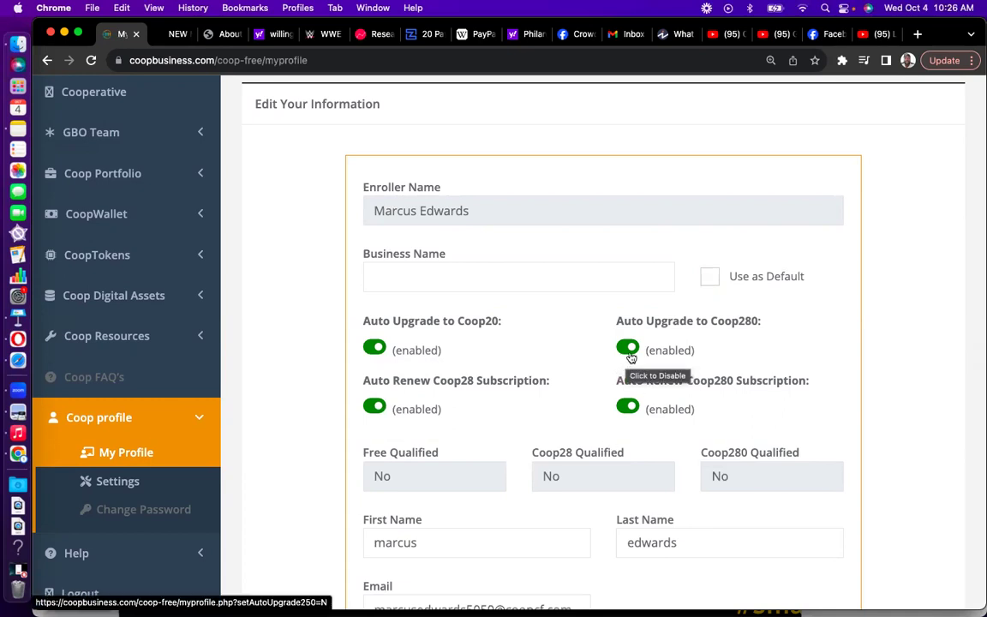
pyautogui.scroll(1, 311, 390)
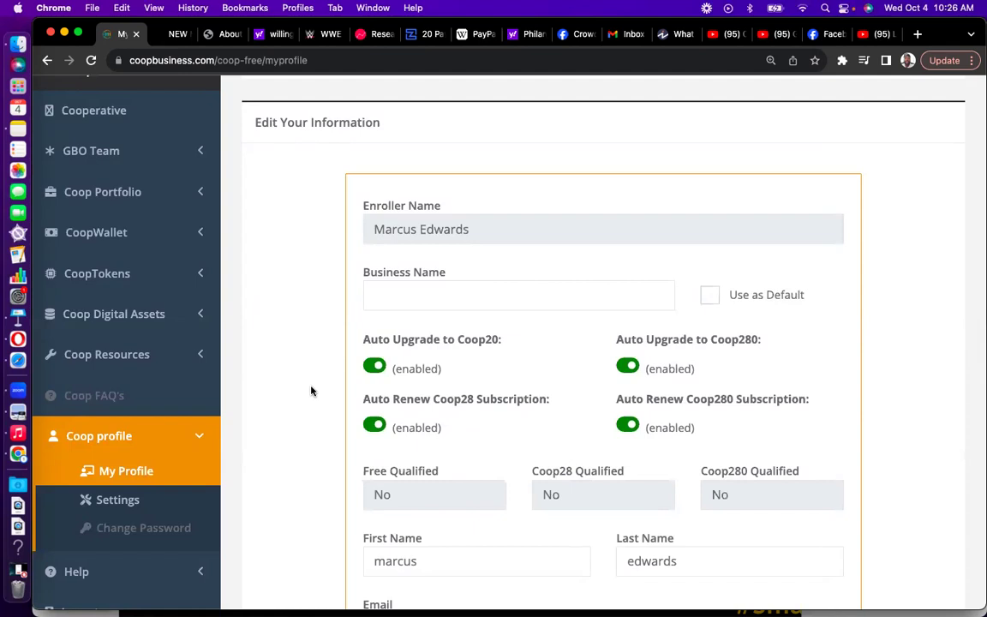
# Step: Disable Auto Upgrade to Coop280 in the CoopBusiness profile
pyautogui.click(636, 371)
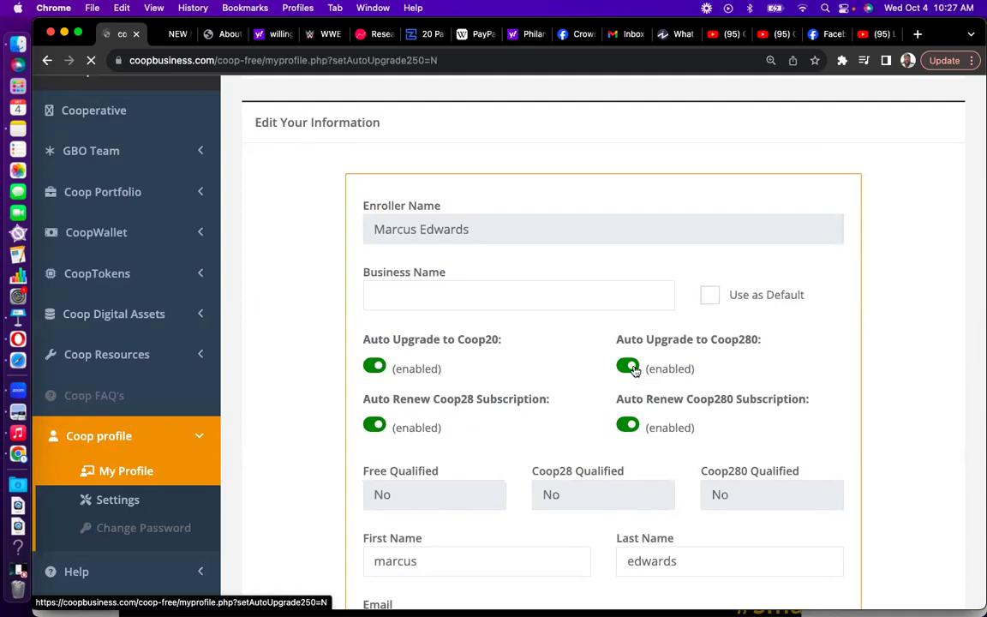
pyautogui.scroll(-3, 593, 445)
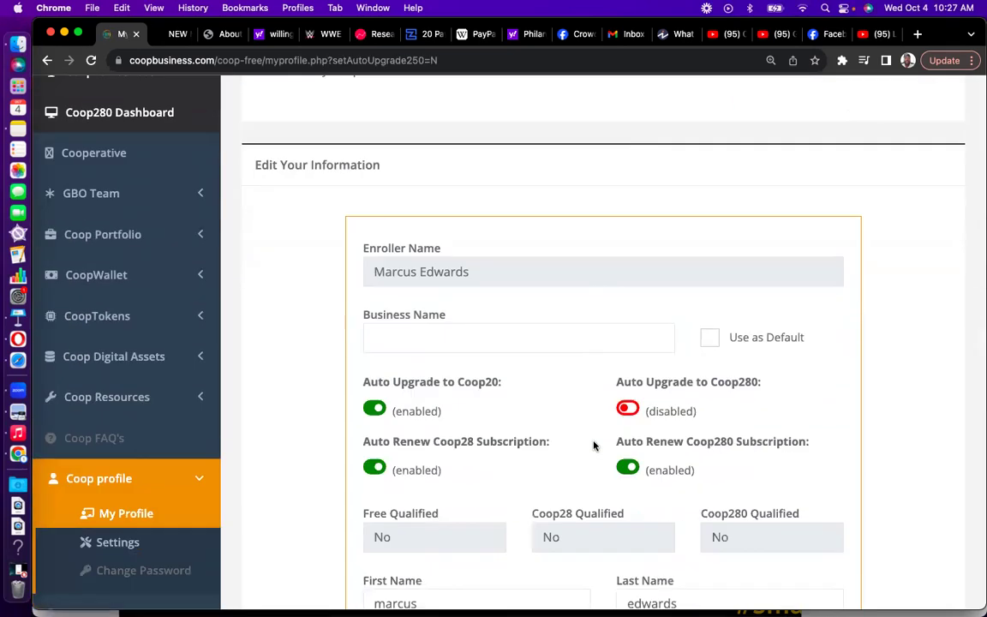
pyautogui.scroll(-1, 593, 445)
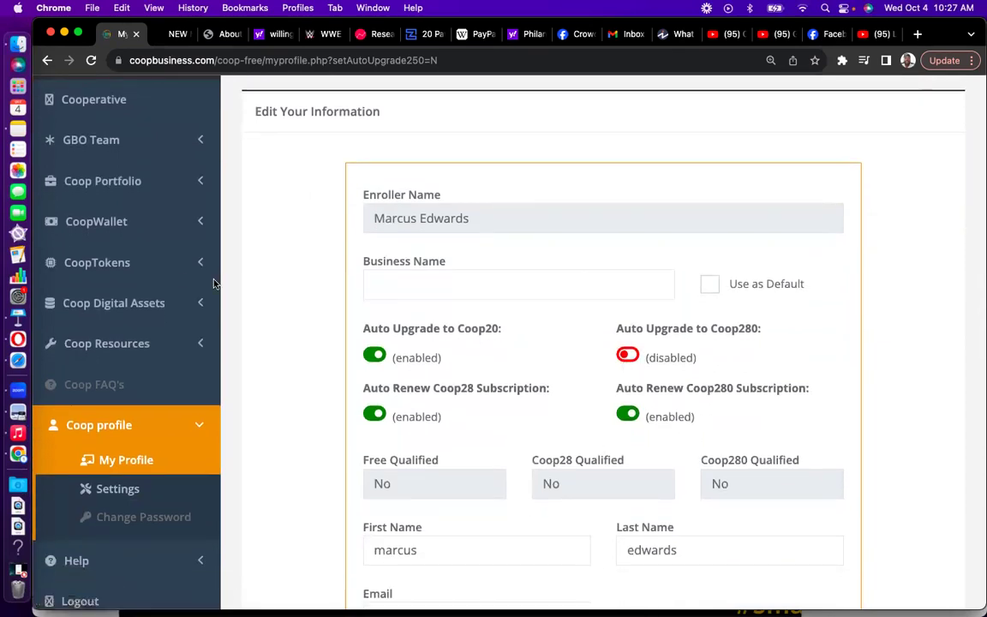
pyautogui.scroll(1, 106, 224)
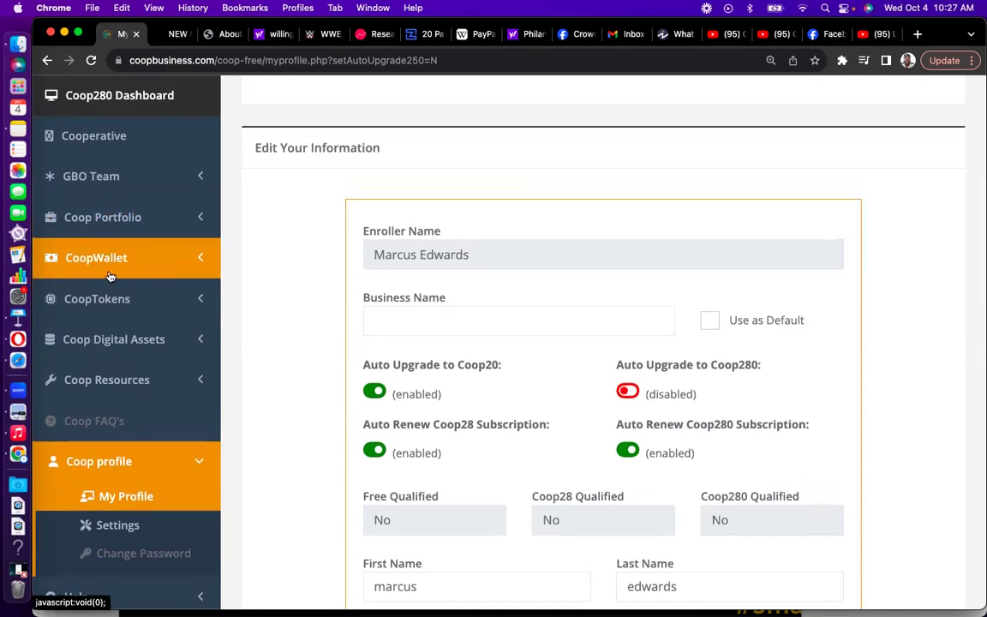
# Step: Expand the CoopWallet options and re-enable Auto Upgrade to Coop280 in the profile
pyautogui.click(110, 262)
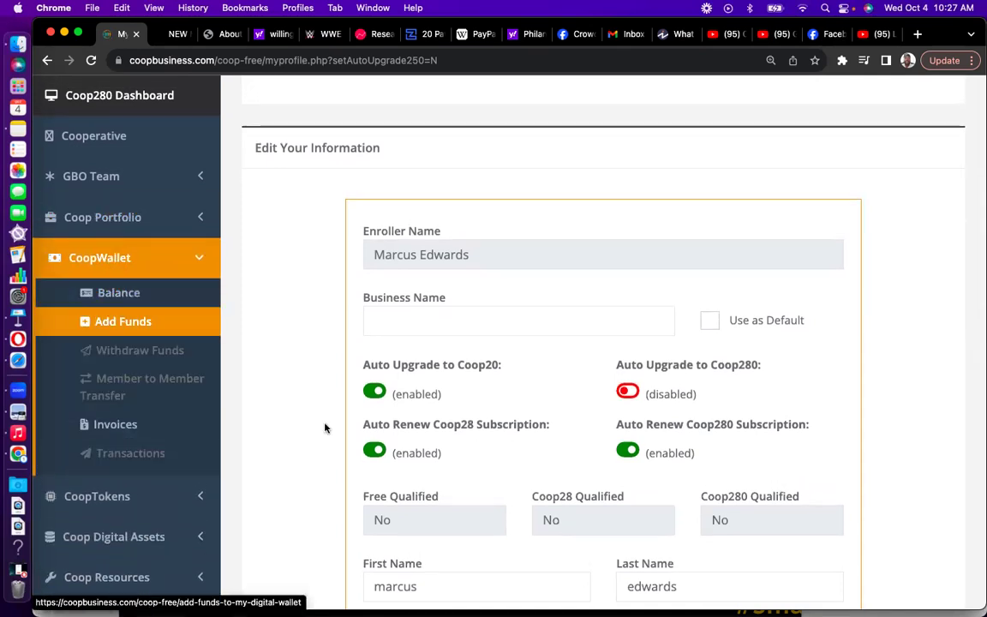
pyautogui.click(630, 392)
pyautogui.scroll(-3, 633, 395)
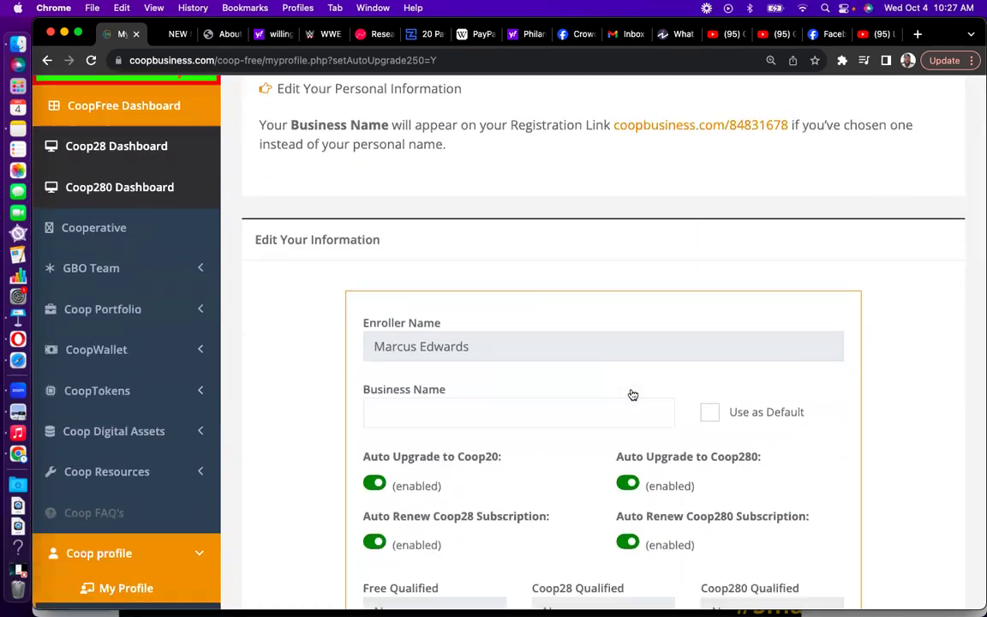
# Step: Disable Auto Upgrade to Coop280 in the profile and review the other auto upgrade and auto renew settings
pyautogui.scroll(-2, 632, 394)
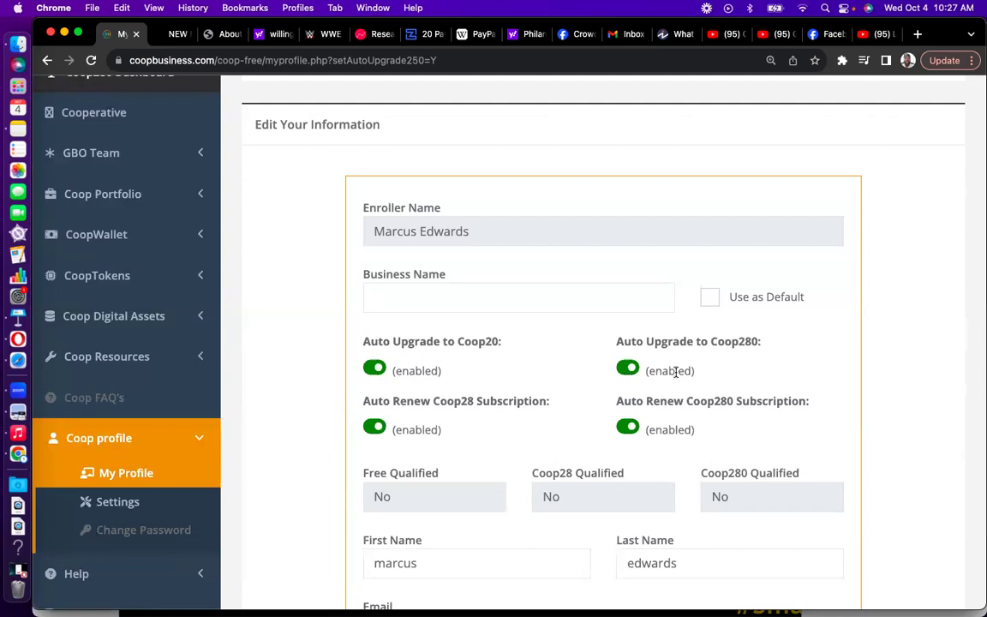
pyautogui.click(630, 369)
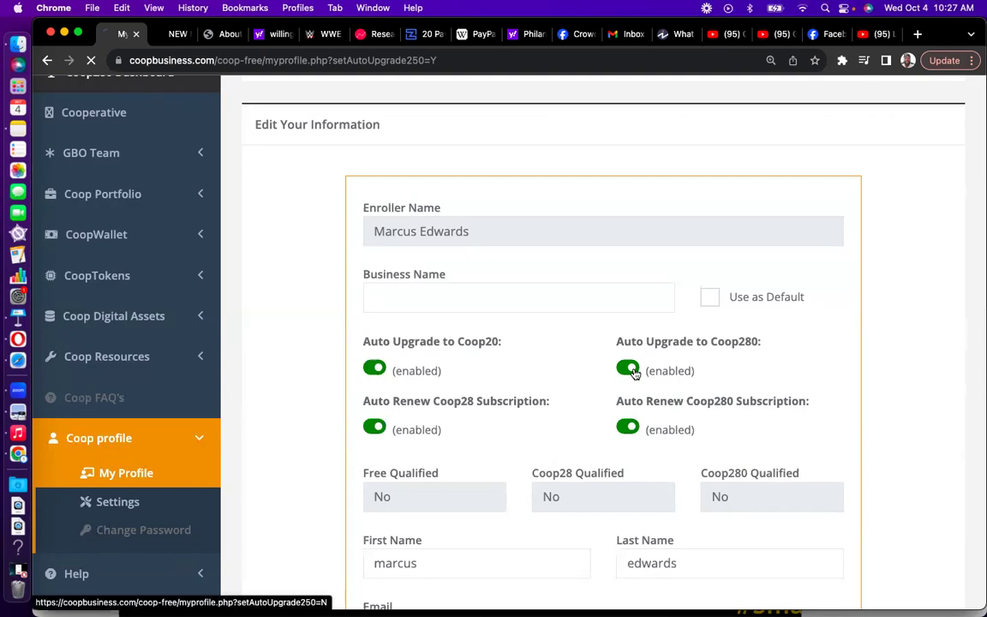
pyautogui.scroll(-5, 590, 511)
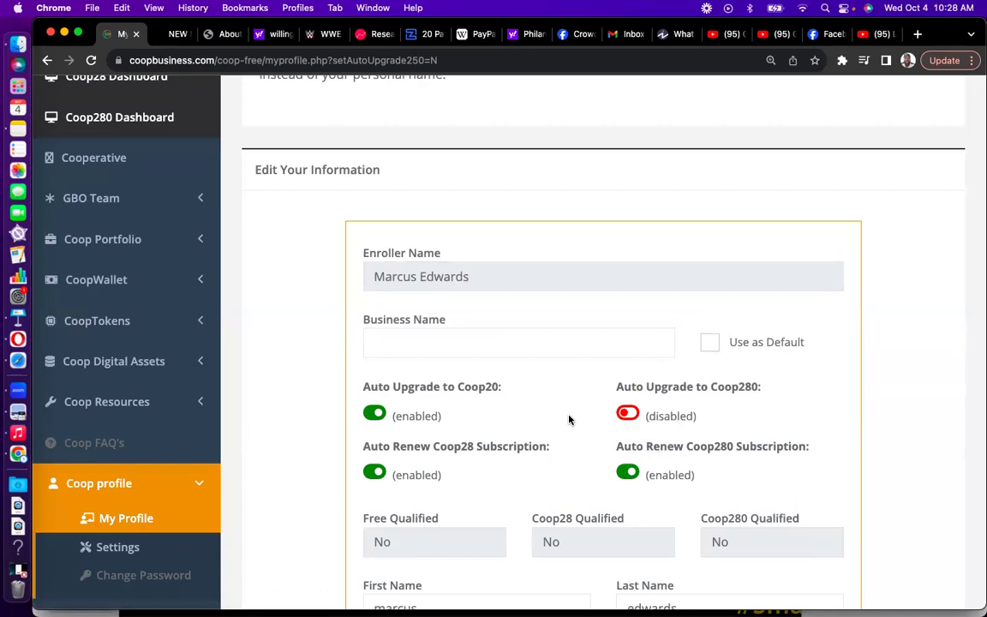
pyautogui.scroll(4, 537, 452)
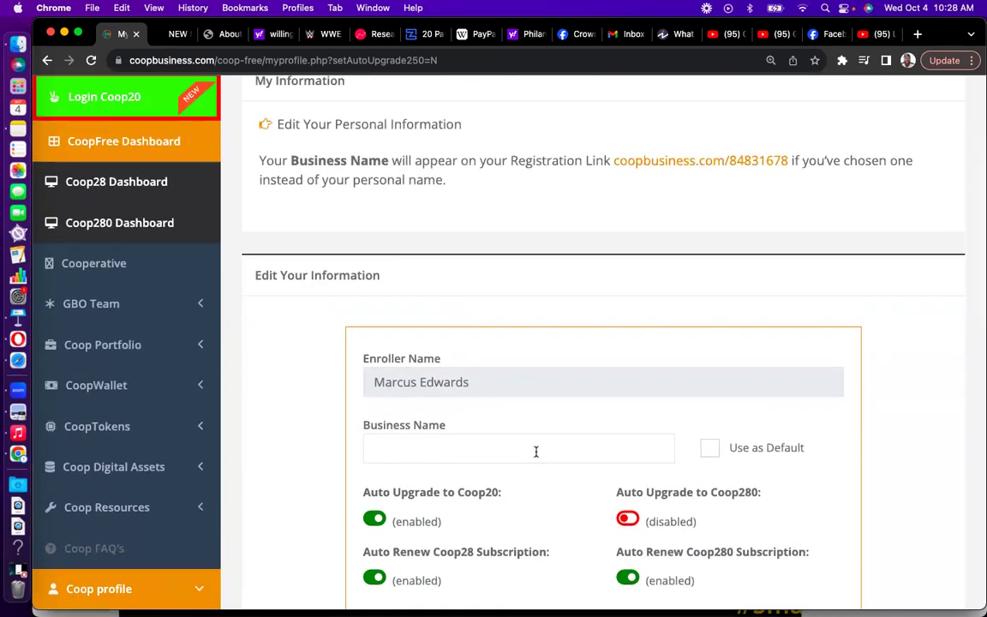
pyautogui.scroll(-1, 536, 455)
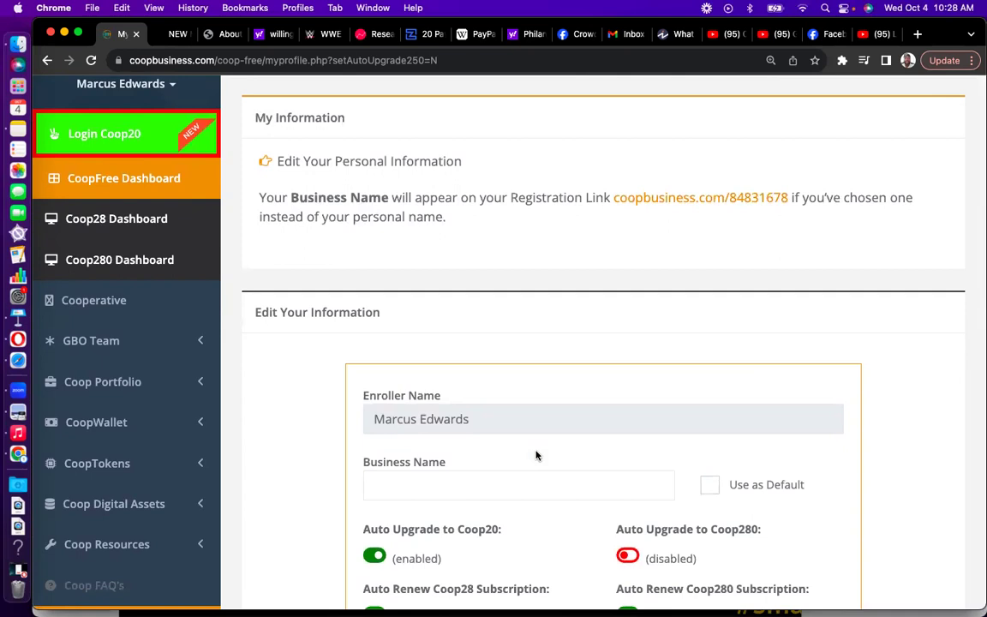
pyautogui.scroll(-3, 537, 450)
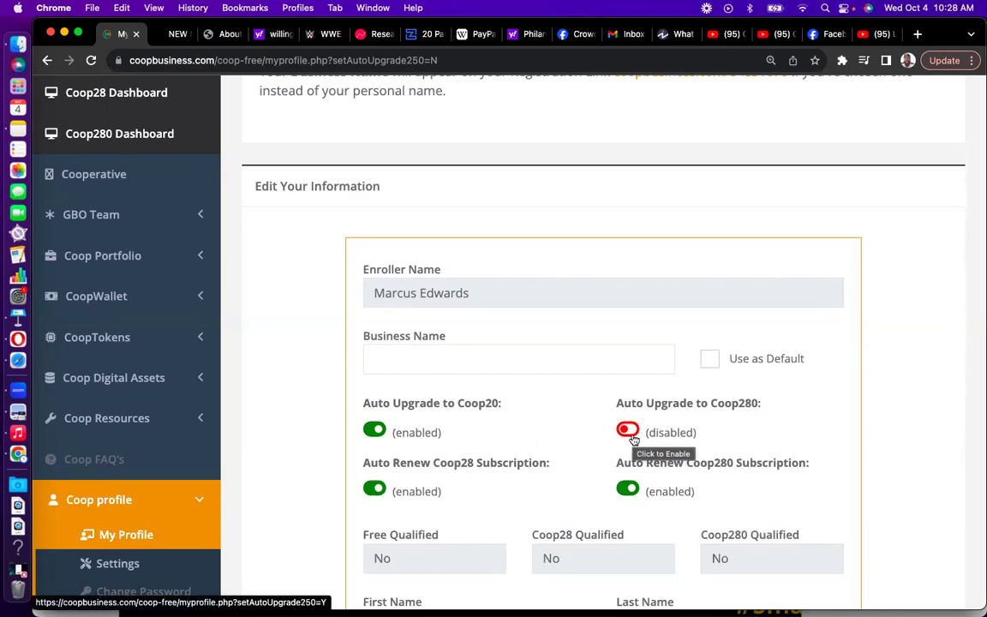
pyautogui.scroll(-1, 634, 438)
pyautogui.scroll(1, 633, 442)
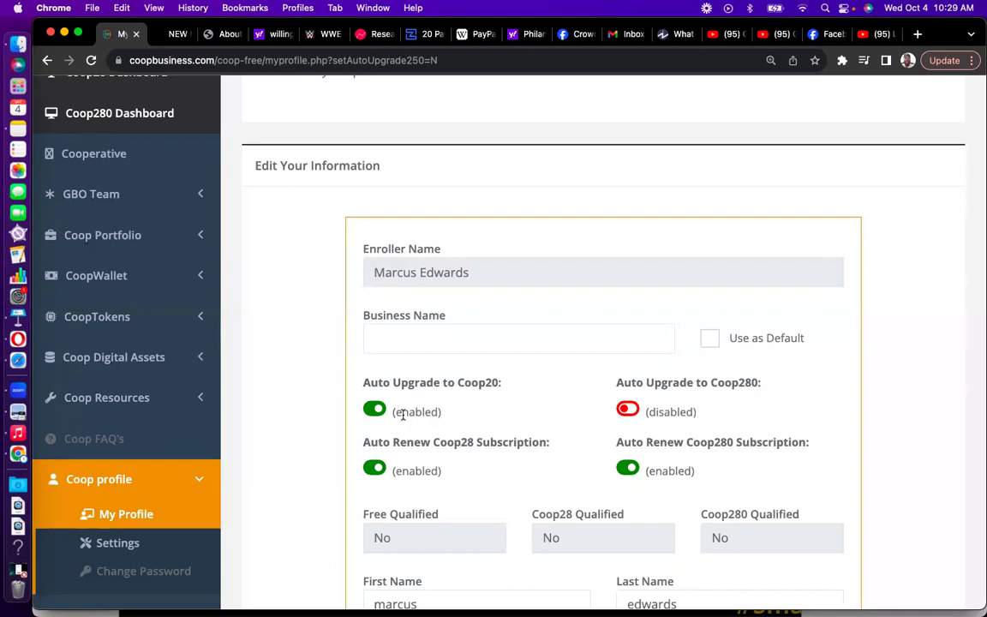
# Step: Enable Auto Upgrade to Coop280 again and check the auto upgrade and renewal settings in the profile
pyautogui.click(627, 410)
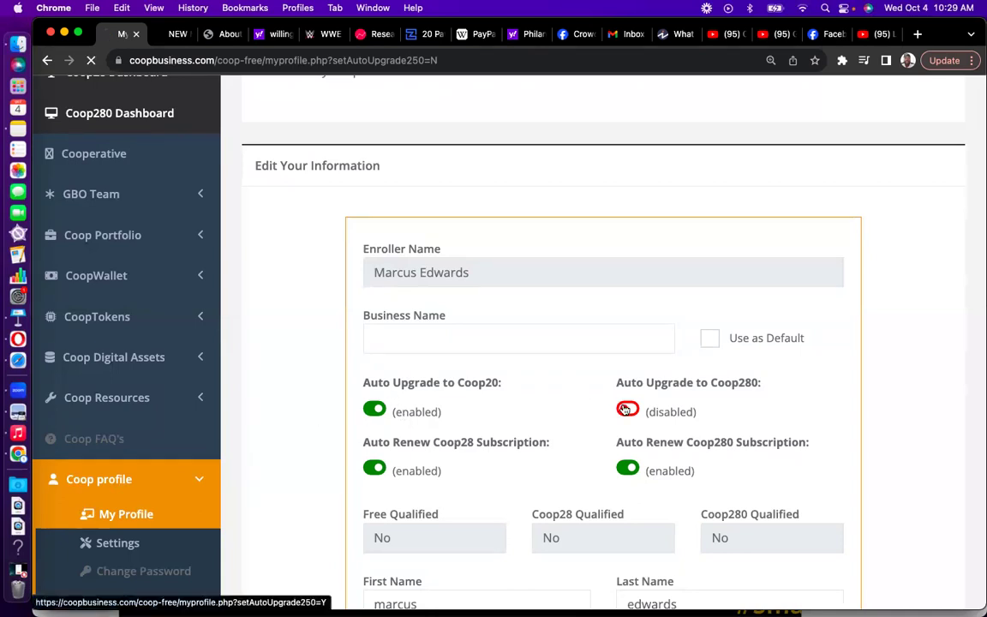
pyautogui.scroll(-1, 596, 443)
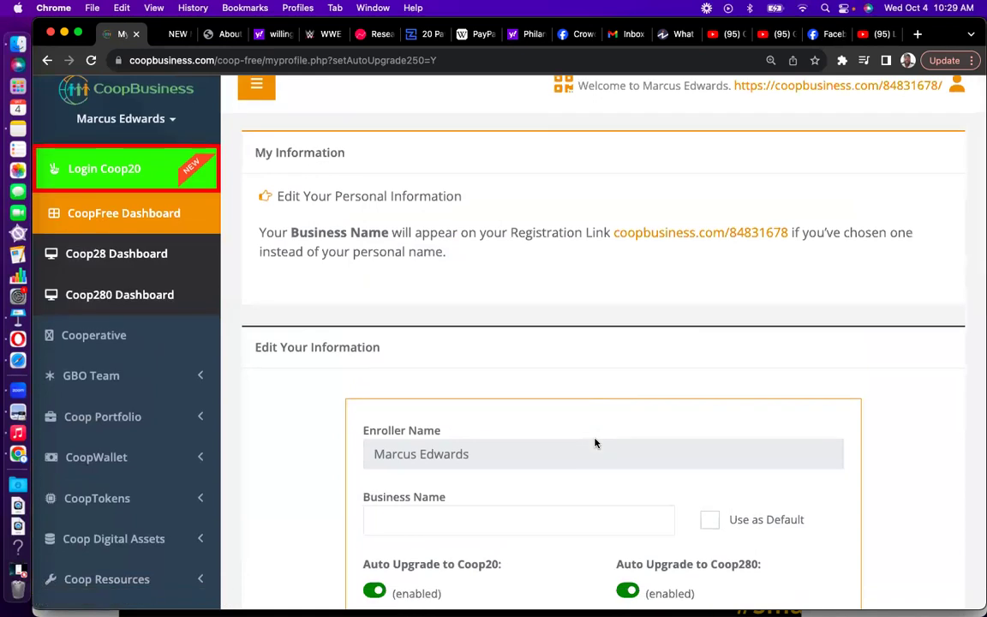
pyautogui.scroll(-2, 596, 443)
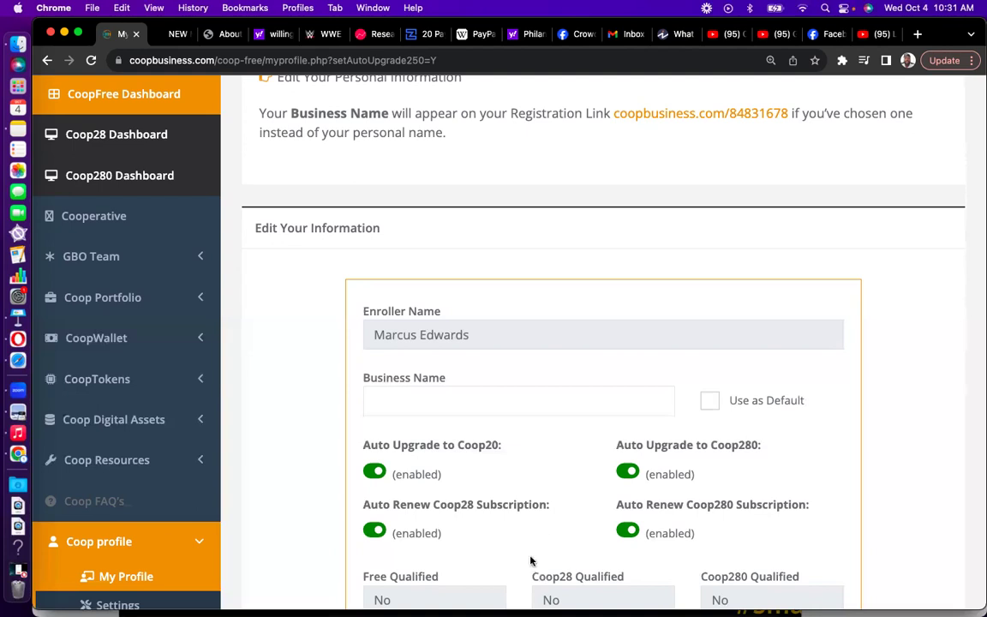
# Step: Try to open the Coop28 dashboard from the CoopBusiness profile and dismiss the membership notice
pyautogui.scroll(1, 438, 394)
pyautogui.scroll(3, 438, 394)
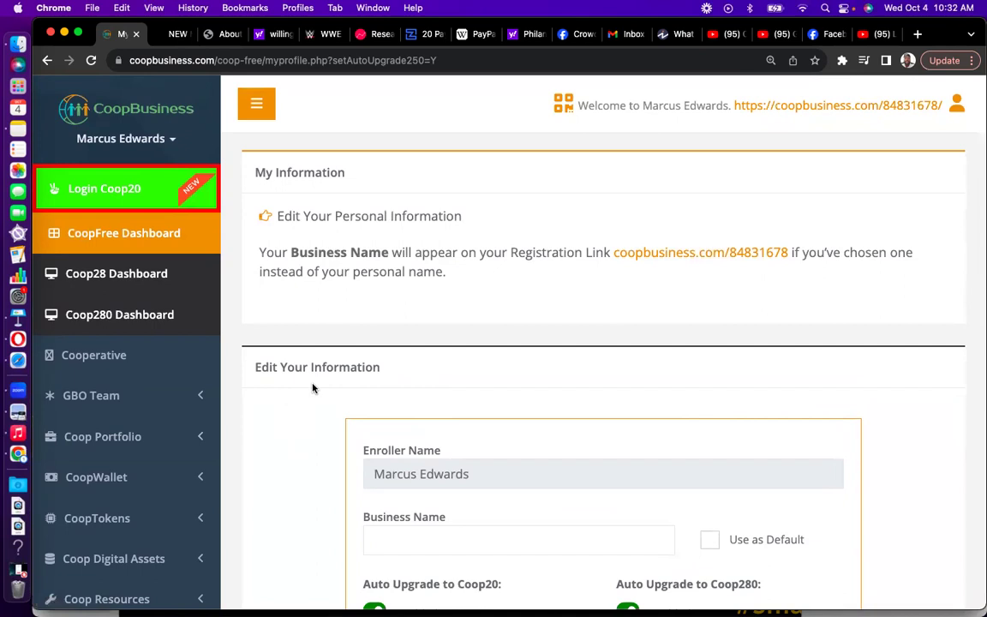
pyautogui.click(134, 275)
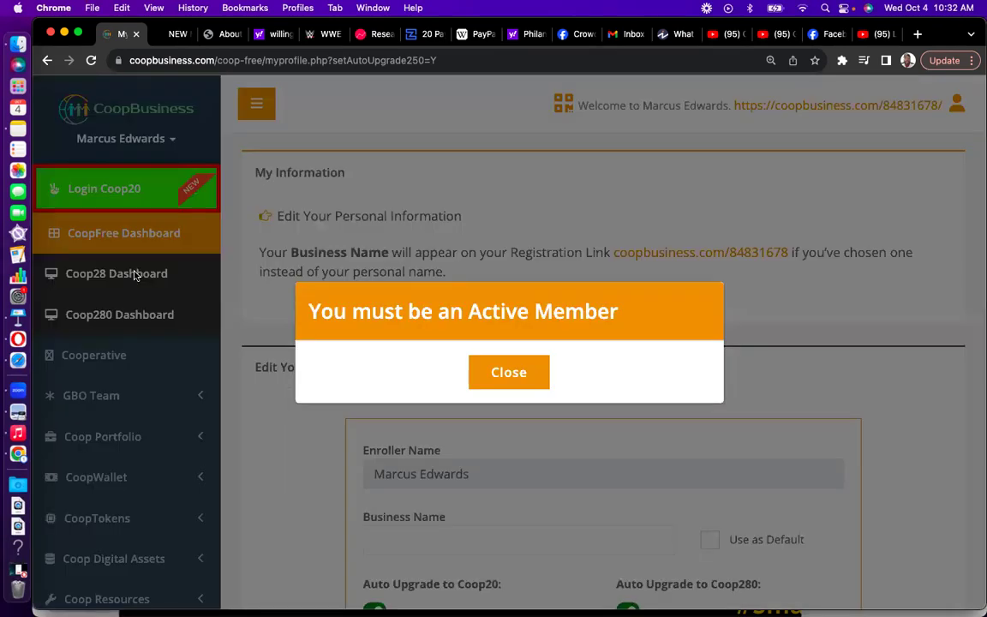
pyautogui.click(509, 372)
# Step: Log in to the Coop20 back office, highlight the Qualified status on its dashboard and look over the invite form
pyautogui.click(144, 191)
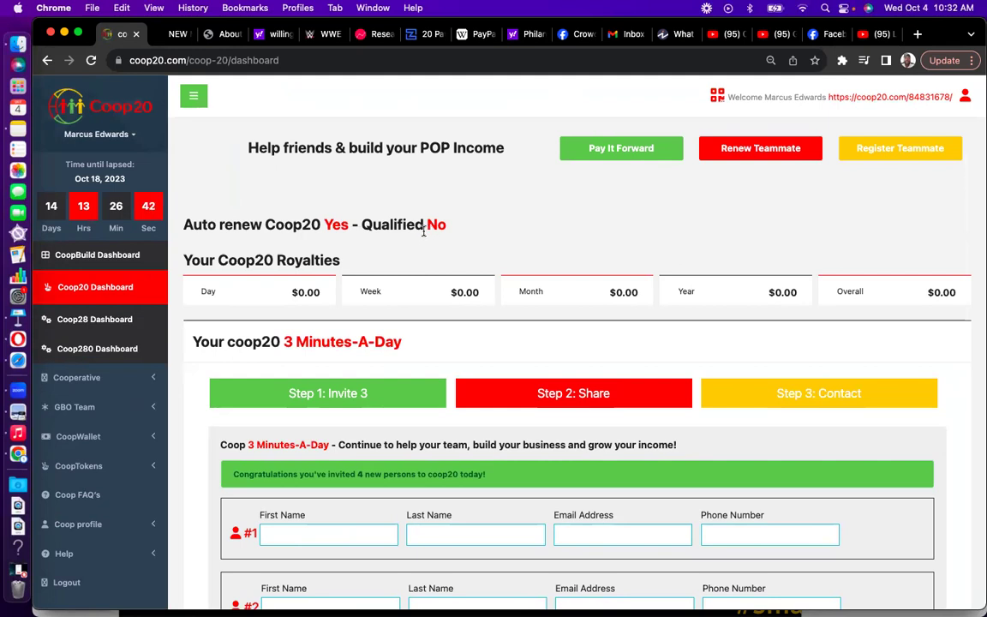
pyautogui.moveTo(426, 226); pyautogui.dragTo(448, 229)
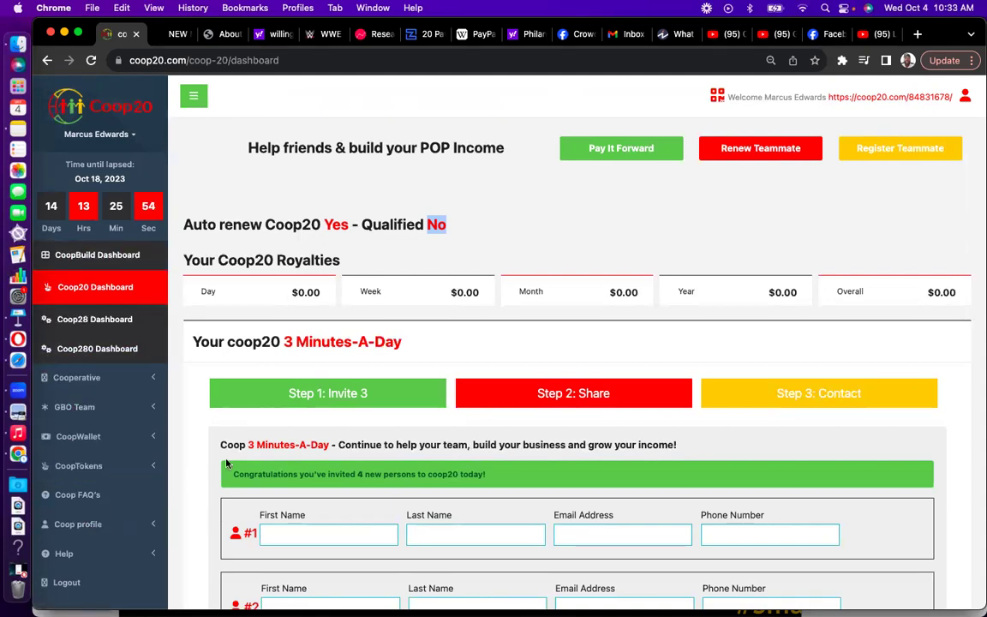
pyautogui.scroll(-5, 363, 402)
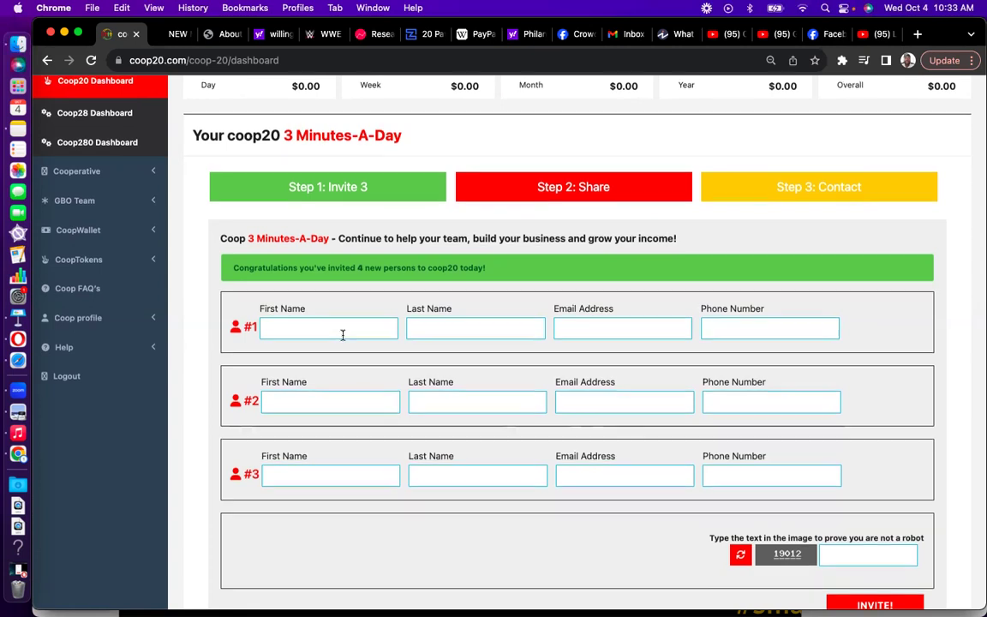
pyautogui.scroll(5, 360, 261)
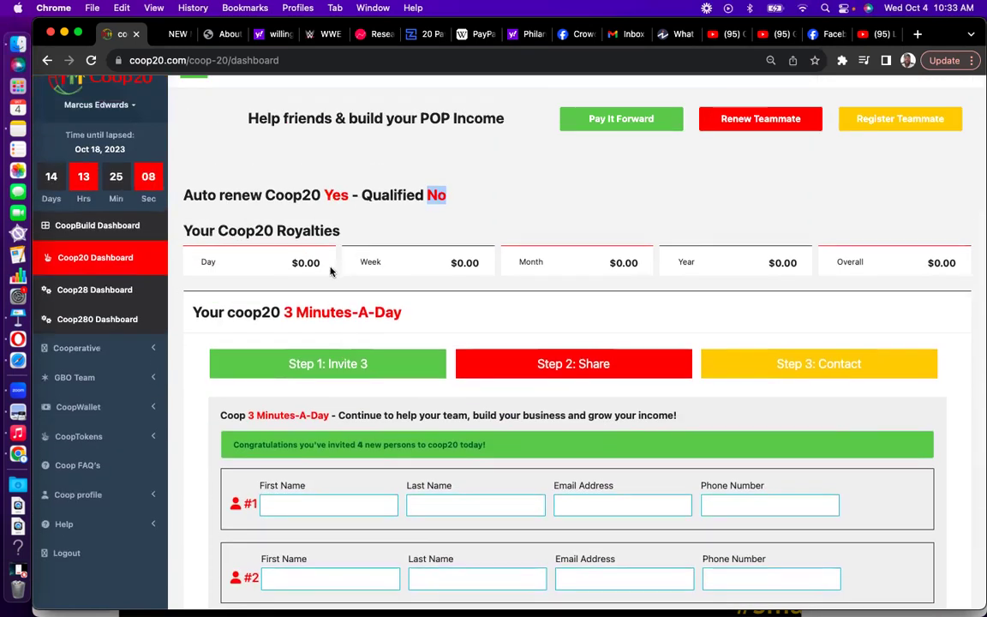
# Step: Go to the CoopBuild dashboard in Coop20 to view its potential royalties
pyautogui.click(94, 234)
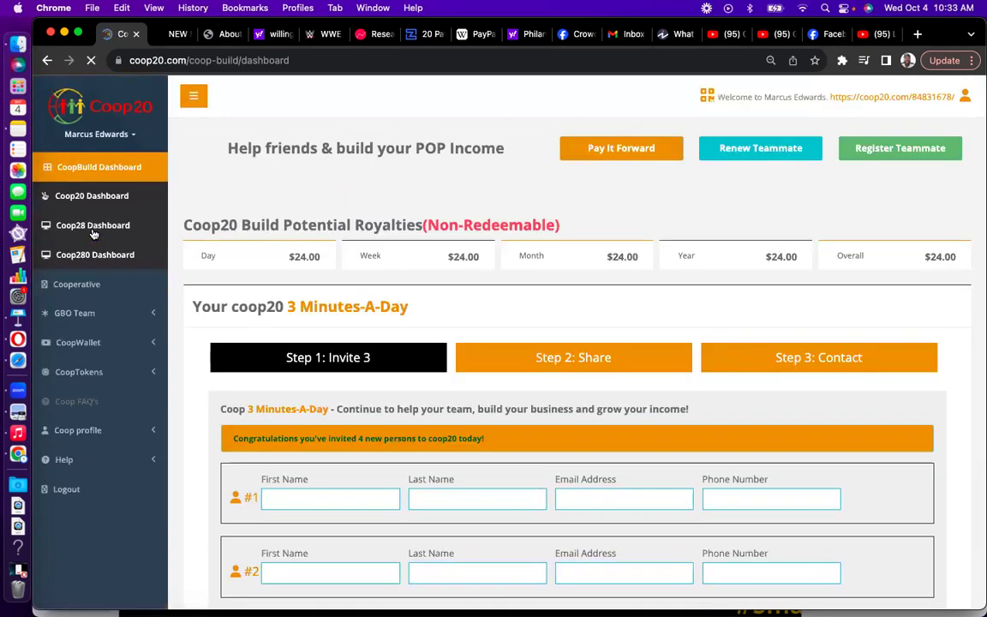